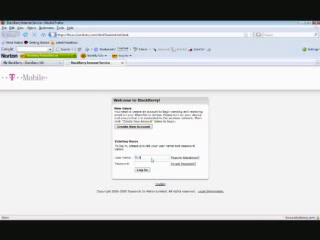
type("e")
type("a")
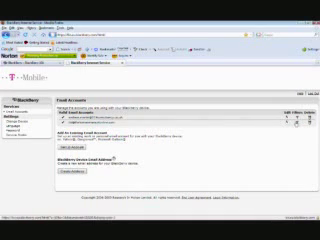
Open the first email account's settings from the Email Accounts list for editing.
left_click(287, 120)
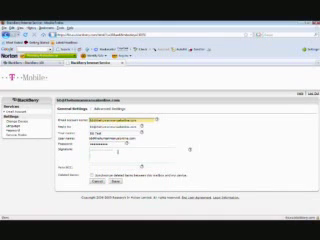
type("kind regards")
Start a second signature line after 'kind regards' for the name.
key("Return")
type("andrew")
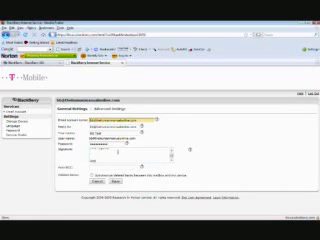
type("malik")
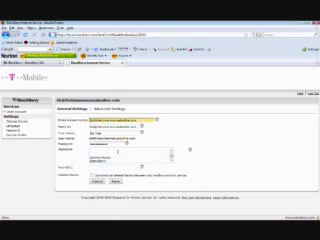
Save the email account settings with the multi-line signature.
left_click(115, 181)
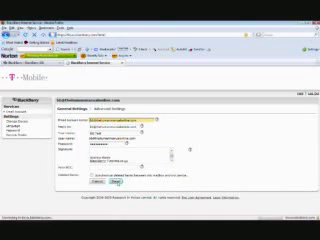